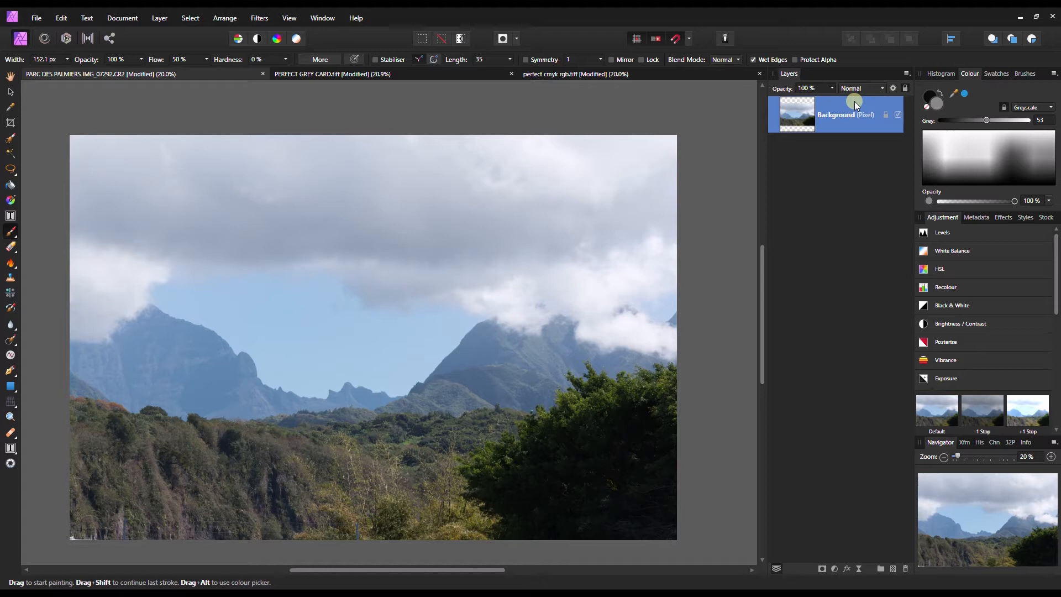
# Step: Duplicate the Background layer and add an empty pixel layer above it with the Overlay blend mode
pyautogui.hotkey('ctrl', 'j')
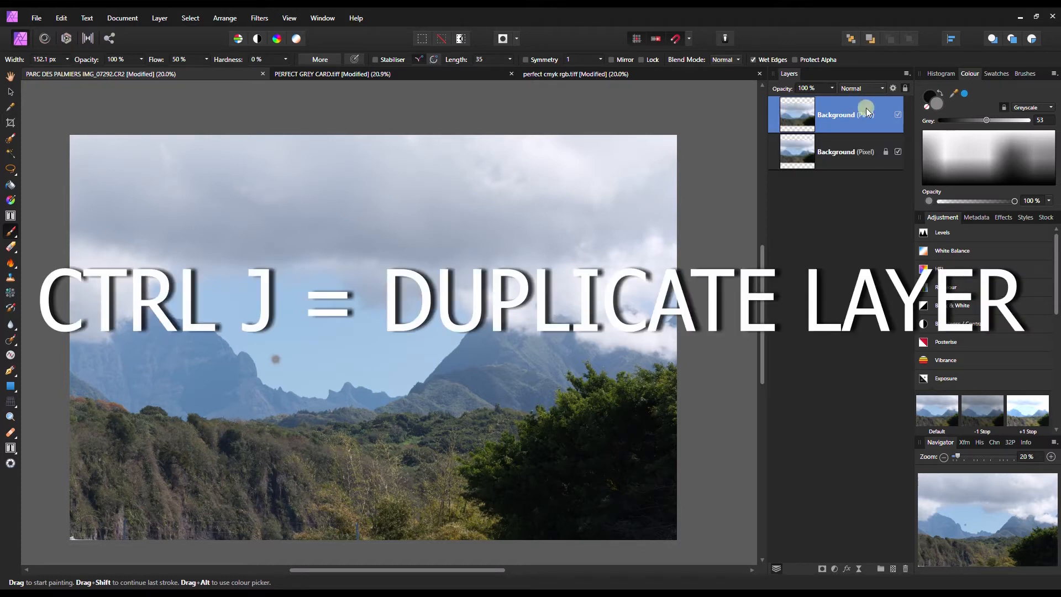
pyautogui.click(889, 566)
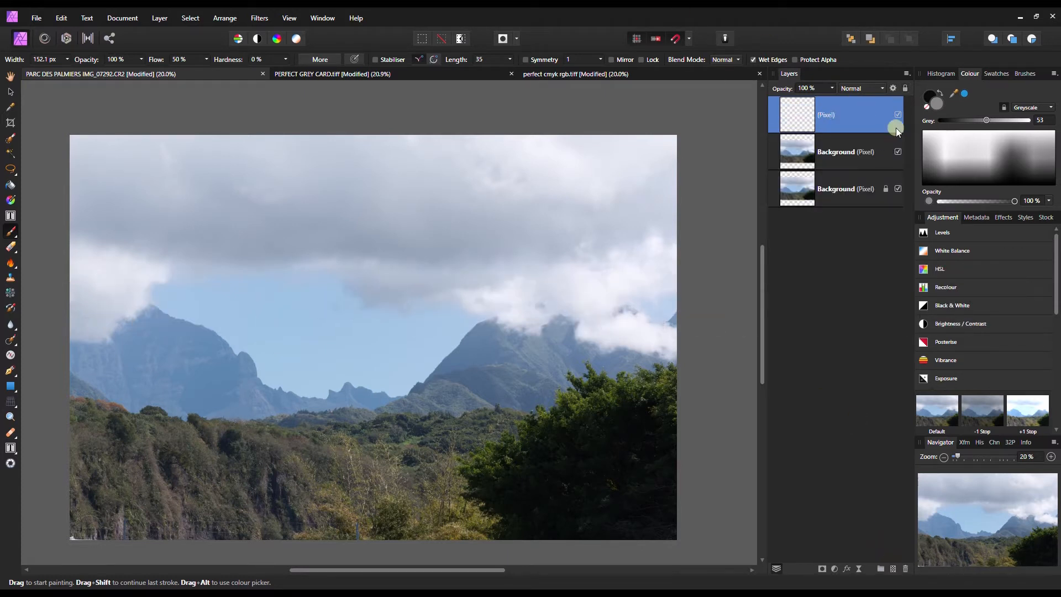
pyautogui.click(858, 85)
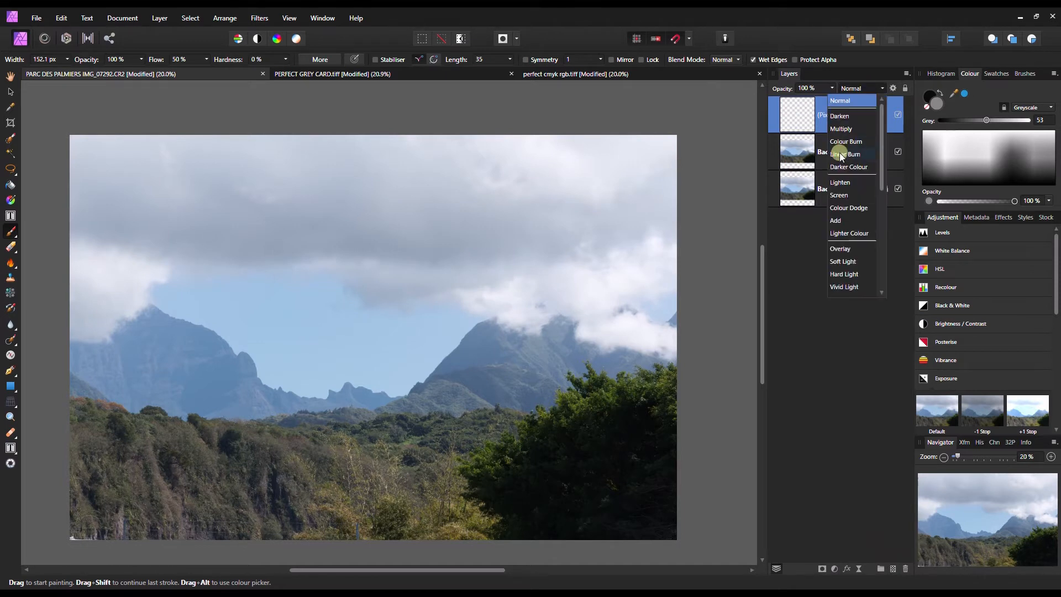
pyautogui.click(840, 249)
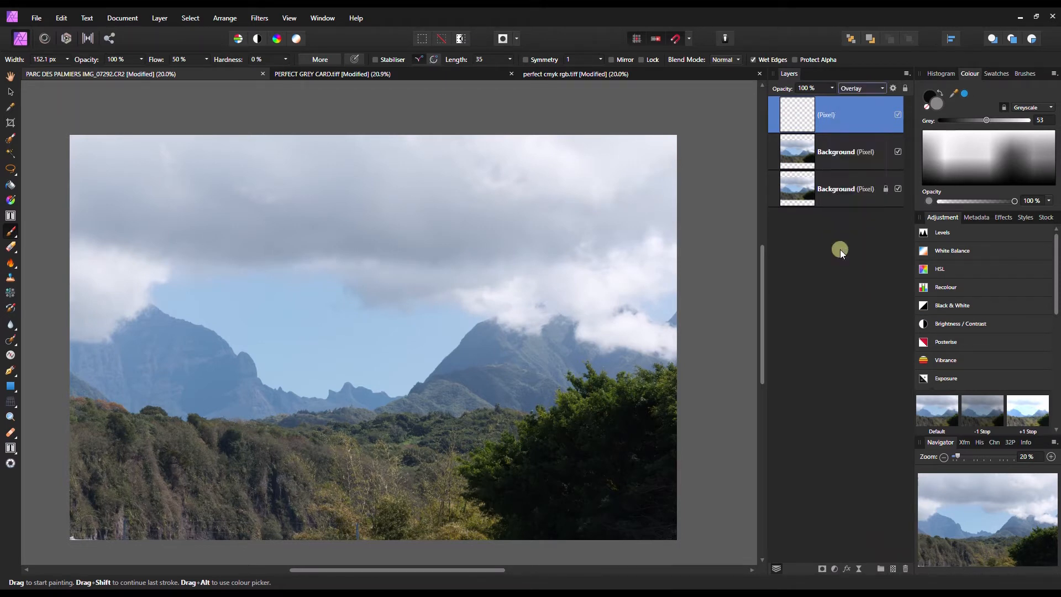
# Step: Name the new Overlay pixel layer "dark"
pyautogui.doubleClick(831, 117)
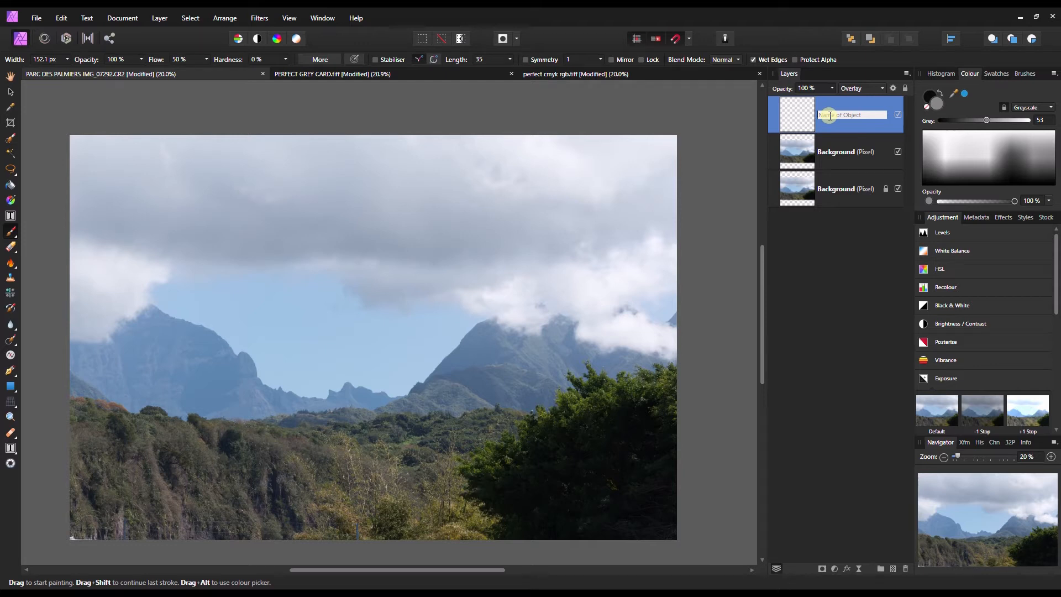
pyautogui.write('dar')
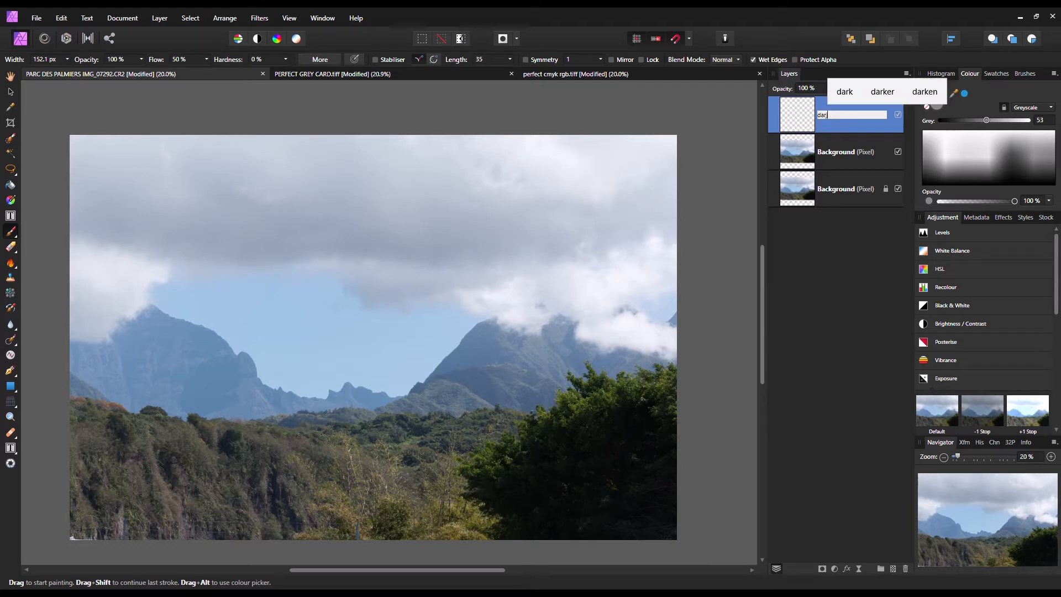
pyautogui.write('k')
pyautogui.click(828, 115)
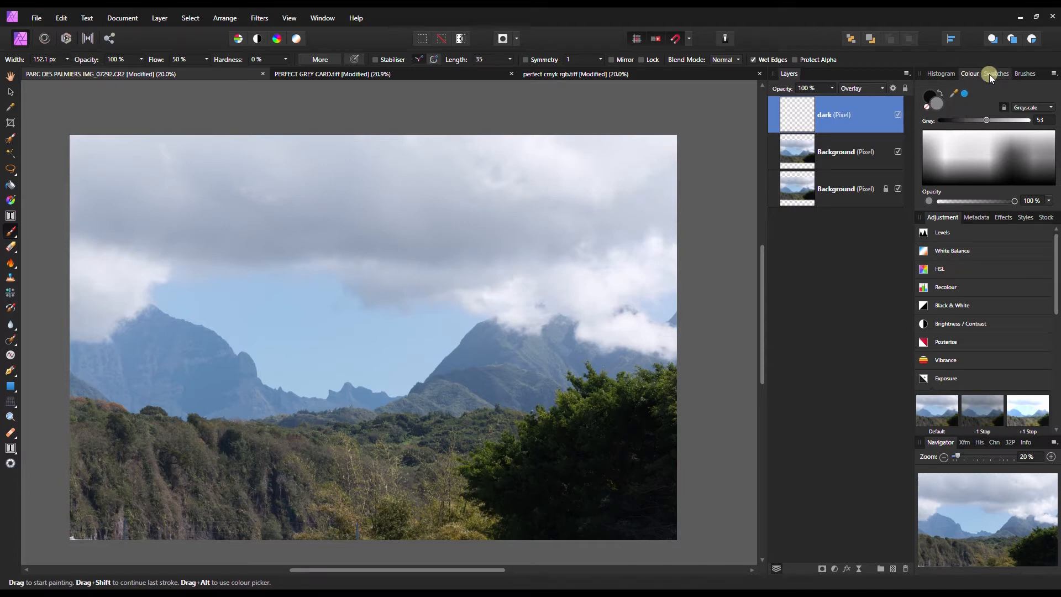
# Step: Show the colour as sliders in Greyscale mode and set the grey value to 47
pyautogui.click(1055, 74)
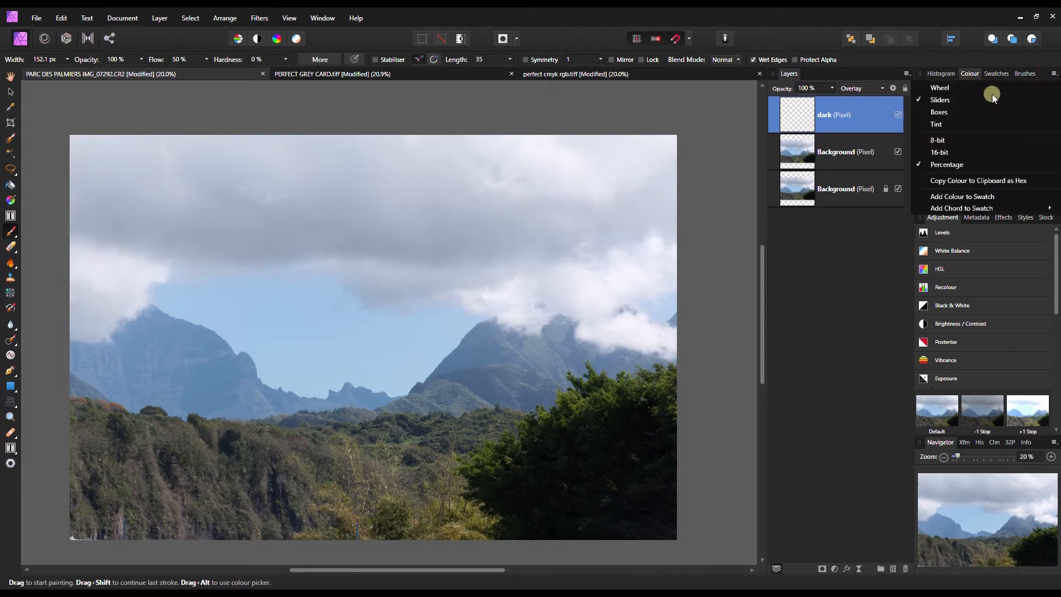
pyautogui.click(958, 100)
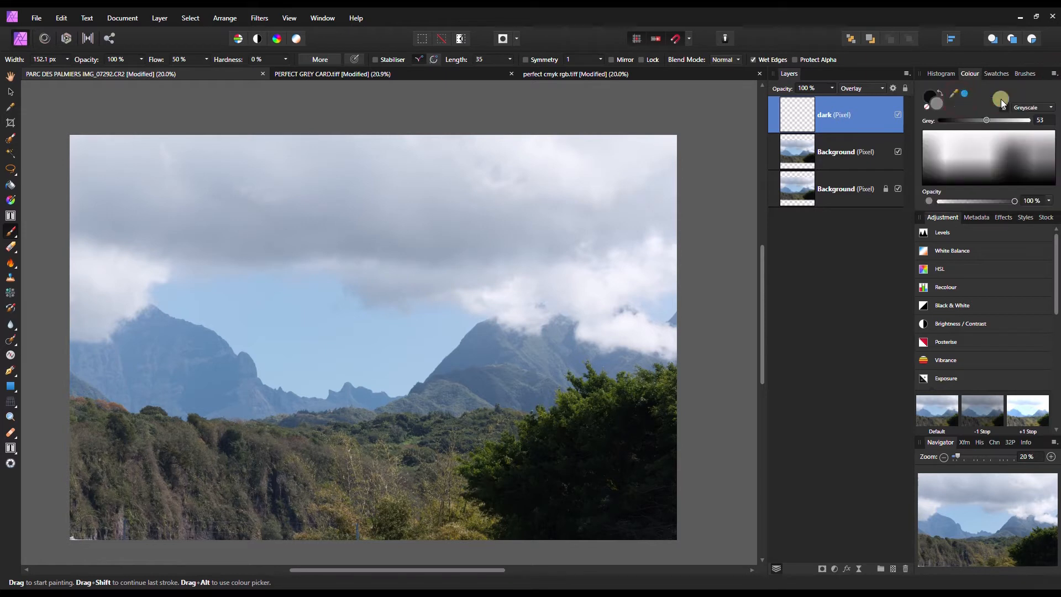
pyautogui.click(1035, 107)
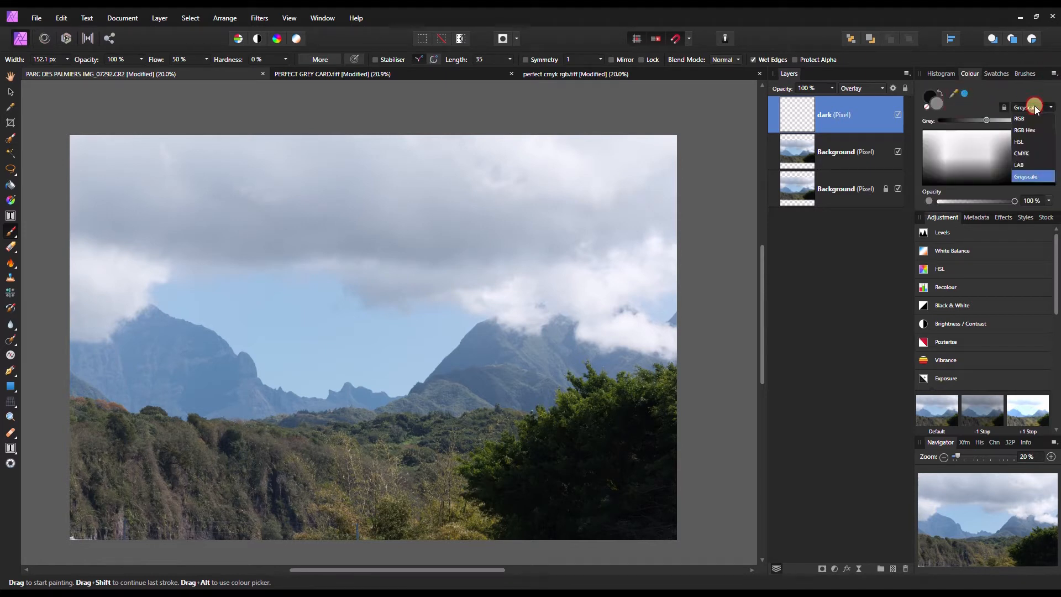
pyautogui.click(1019, 179)
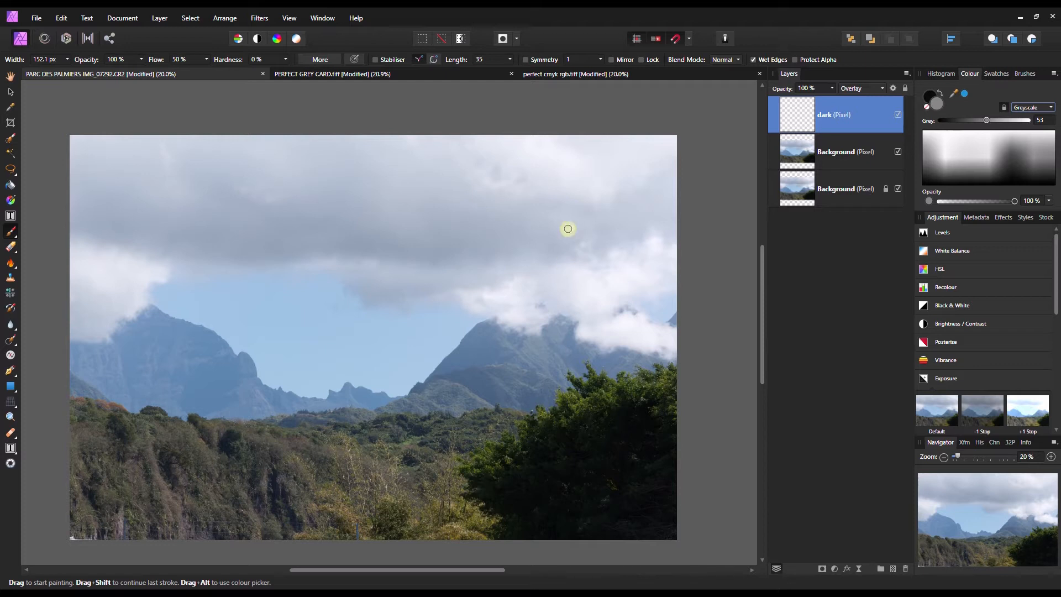
pyautogui.click(988, 121)
pyautogui.moveTo(987, 123); pyautogui.dragTo(983, 124)
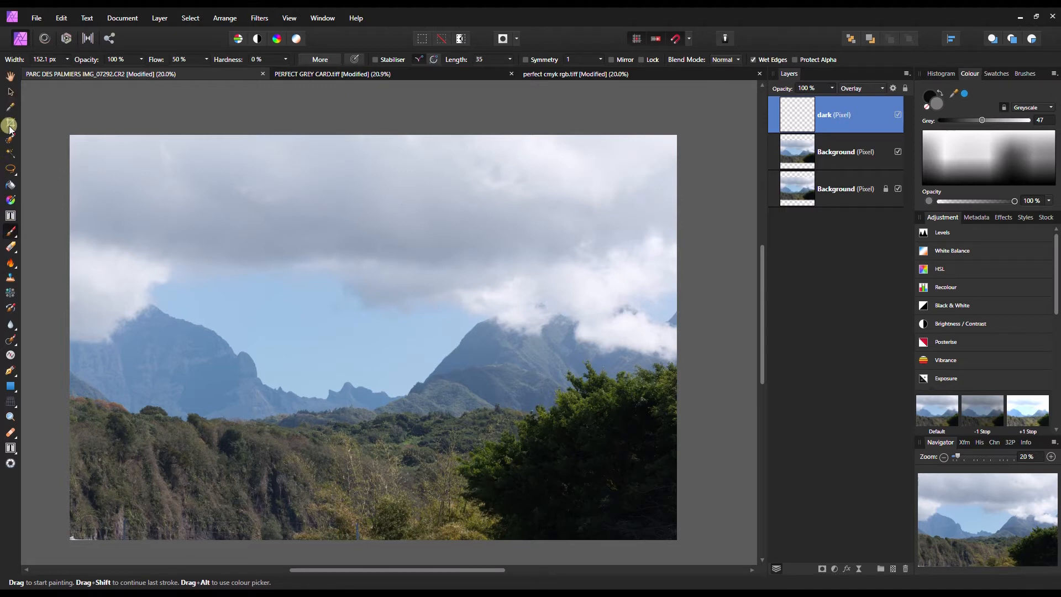
# Step: Paint over the shaded slopes of the right-hand mountain on the dark layer, using a brush about 336 px wide
pyautogui.click(9, 231)
pyautogui.click(1052, 457)
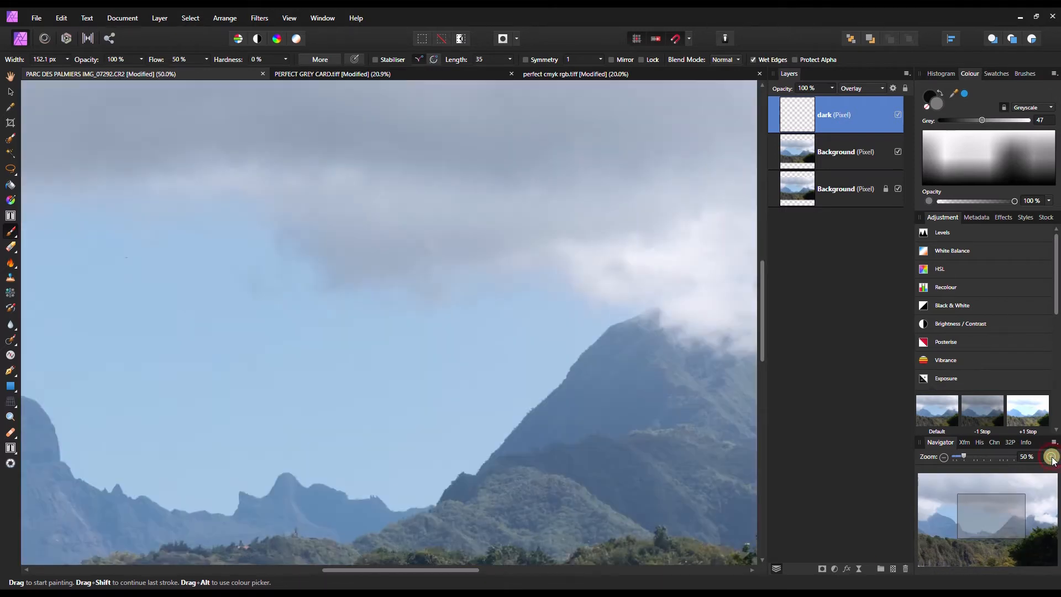
pyautogui.moveTo(967, 533); pyautogui.dragTo(1027, 521)
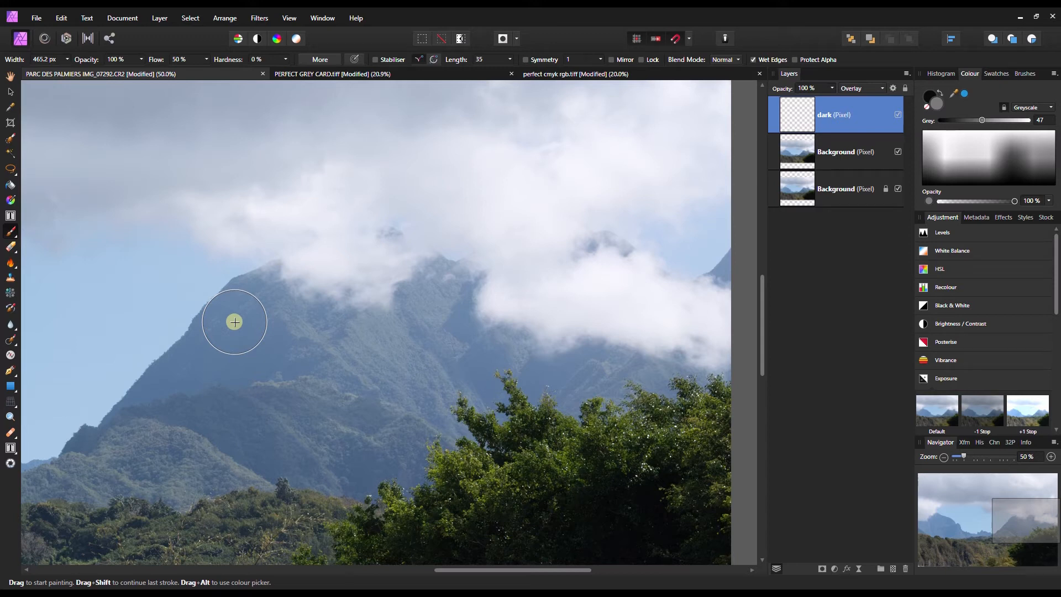
pyautogui.press('[')
pyautogui.press('[')
pyautogui.moveTo(253, 313); pyautogui.dragTo(188, 368)
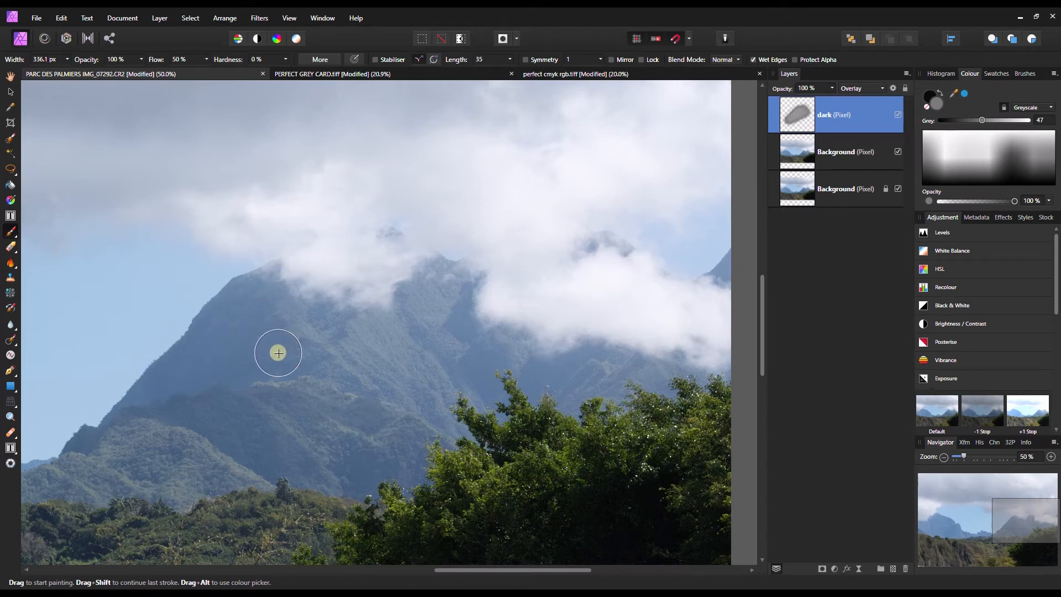
pyautogui.moveTo(205, 411); pyautogui.dragTo(246, 443)
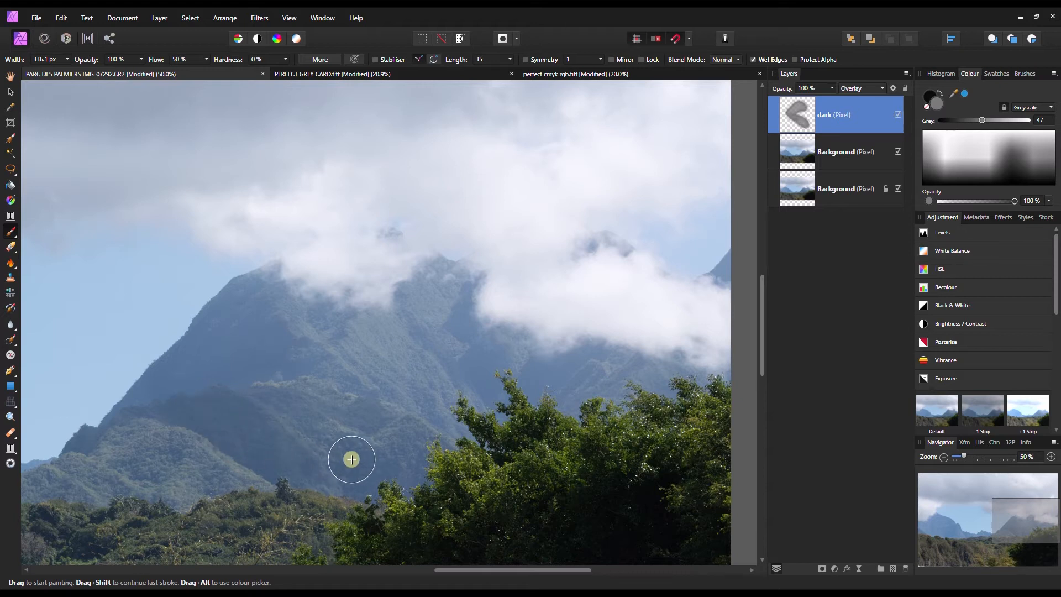
pyautogui.moveTo(365, 459); pyautogui.dragTo(380, 484)
pyautogui.click(492, 354)
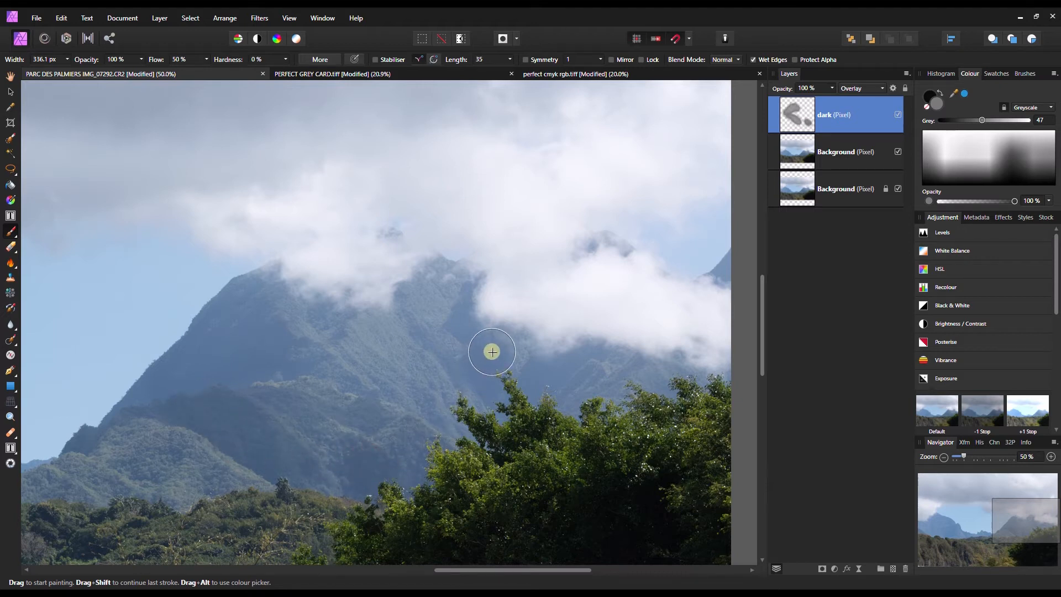
# Step: Darken the lower slopes and foothill ridge of the right-hand mountain with smaller brushes about 243 px and 149 px wide
pyautogui.press('[')
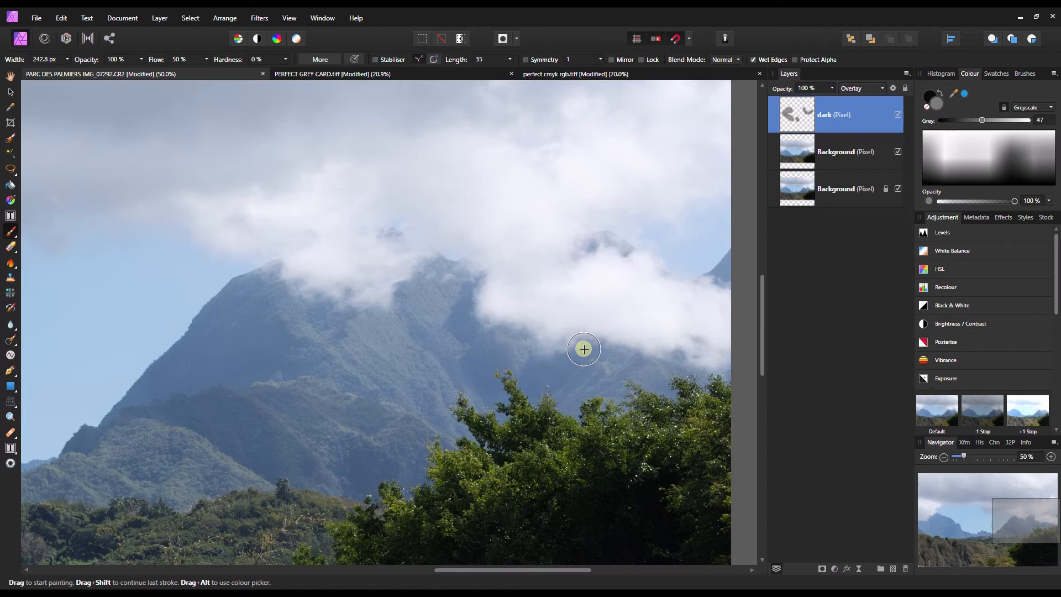
pyautogui.click(358, 471)
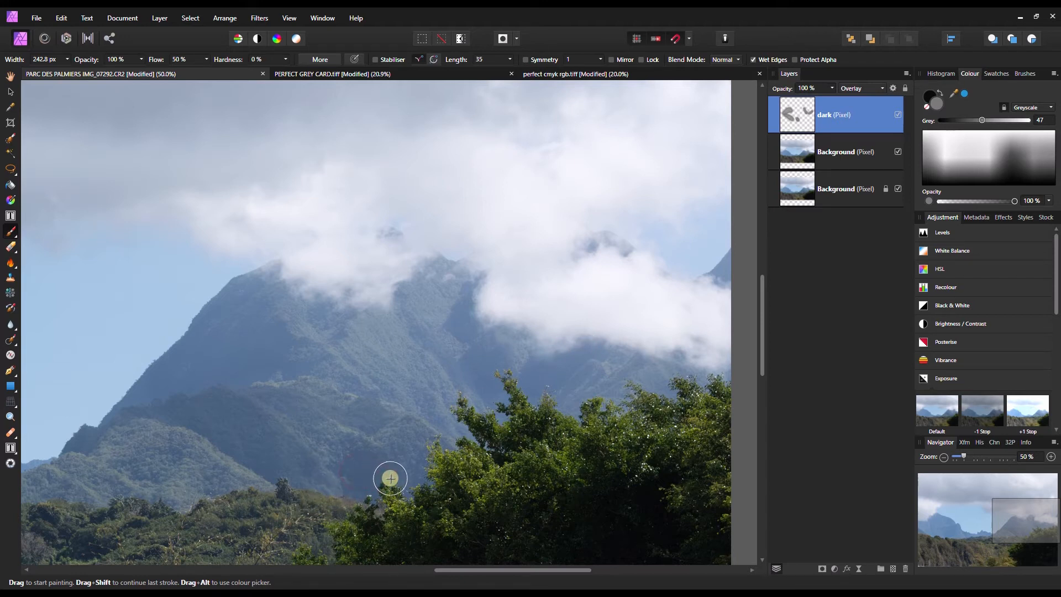
pyautogui.click(169, 452)
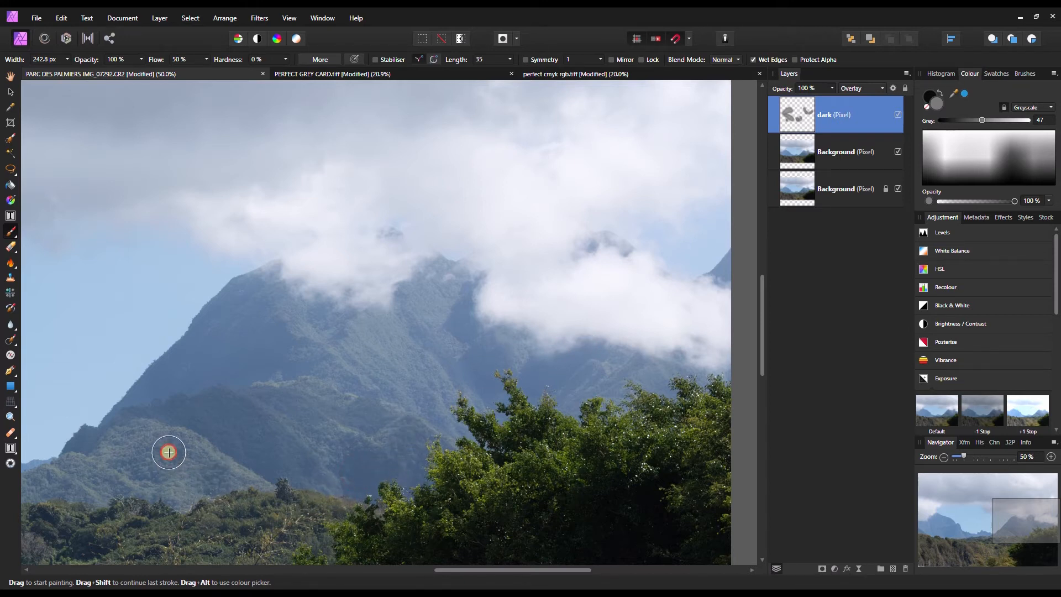
pyautogui.press('[')
pyautogui.press('[')
pyautogui.press('[')
pyautogui.click(82, 441)
pyautogui.click(106, 422)
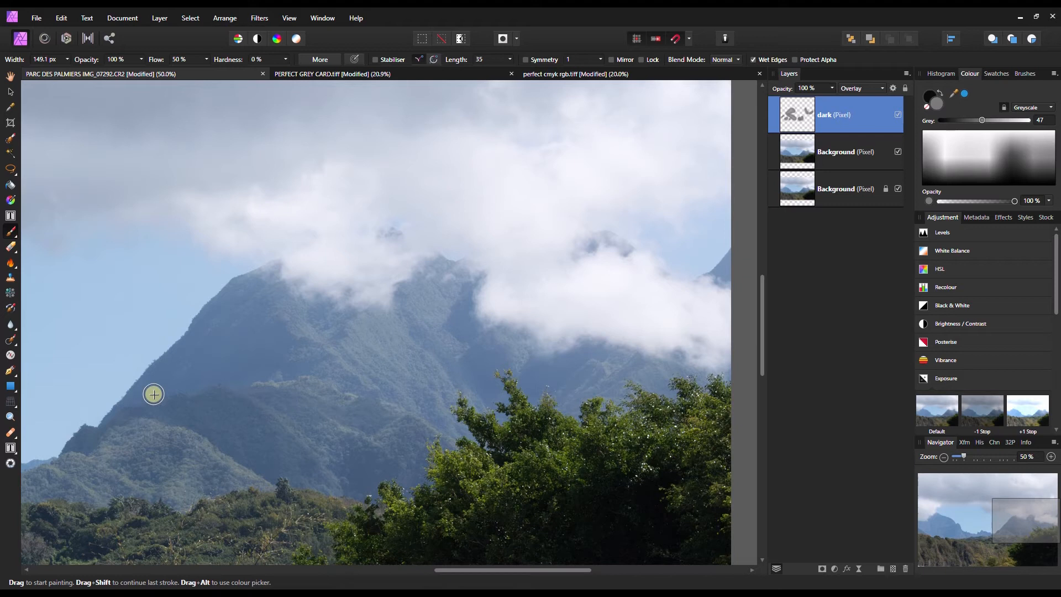
# Step: Darken the small distant peaks with the 149 px brush and the shaded faces of the left-hand mountain with one about 193 px wide
pyautogui.moveTo(1013, 519); pyautogui.dragTo(978, 529)
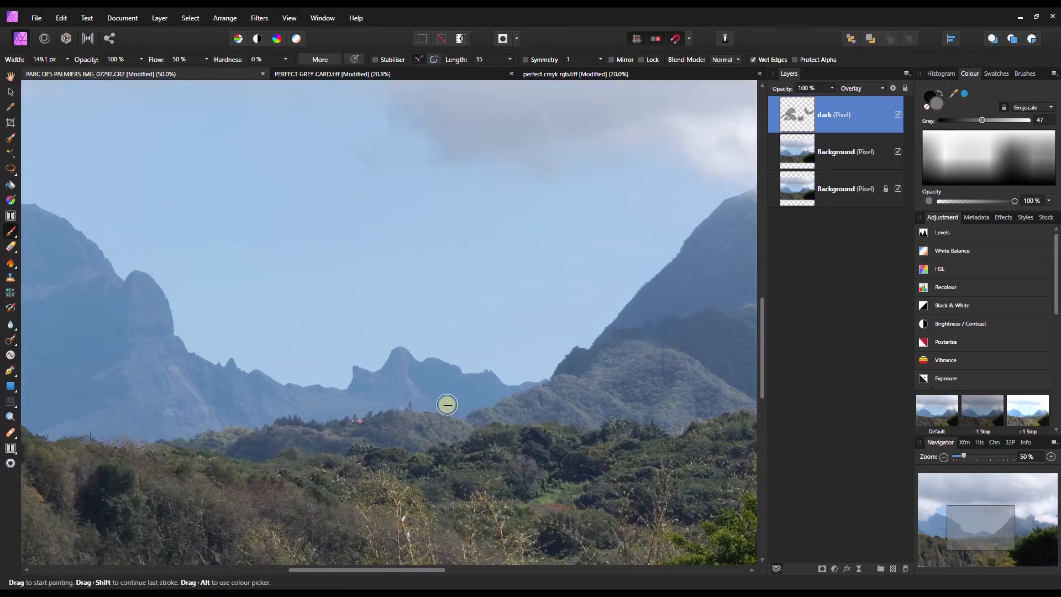
pyautogui.moveTo(427, 373)
pyautogui.mouseDown()
pyautogui.moveTo(496, 389)
pyautogui.moveTo(480, 390)
pyautogui.mouseUp()
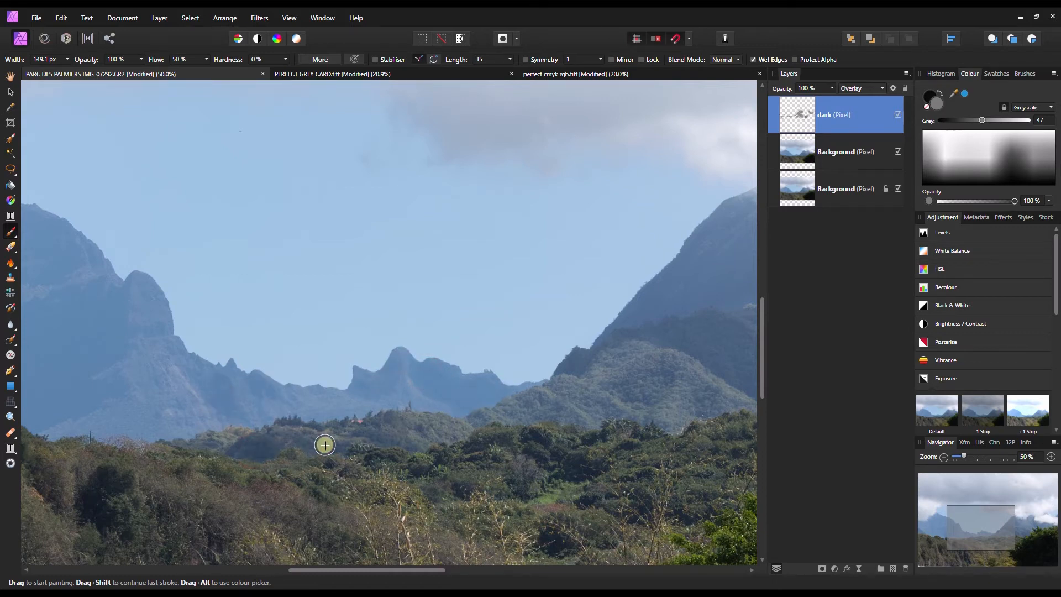
pyautogui.moveTo(996, 532); pyautogui.dragTo(956, 530)
pyautogui.press(']')
pyautogui.press(']')
pyautogui.moveTo(657, 303)
pyautogui.mouseDown()
pyautogui.moveTo(602, 408)
pyautogui.moveTo(543, 365)
pyautogui.moveTo(624, 298)
pyautogui.moveTo(592, 334)
pyautogui.mouseUp()
pyautogui.moveTo(522, 319); pyautogui.dragTo(529, 271)
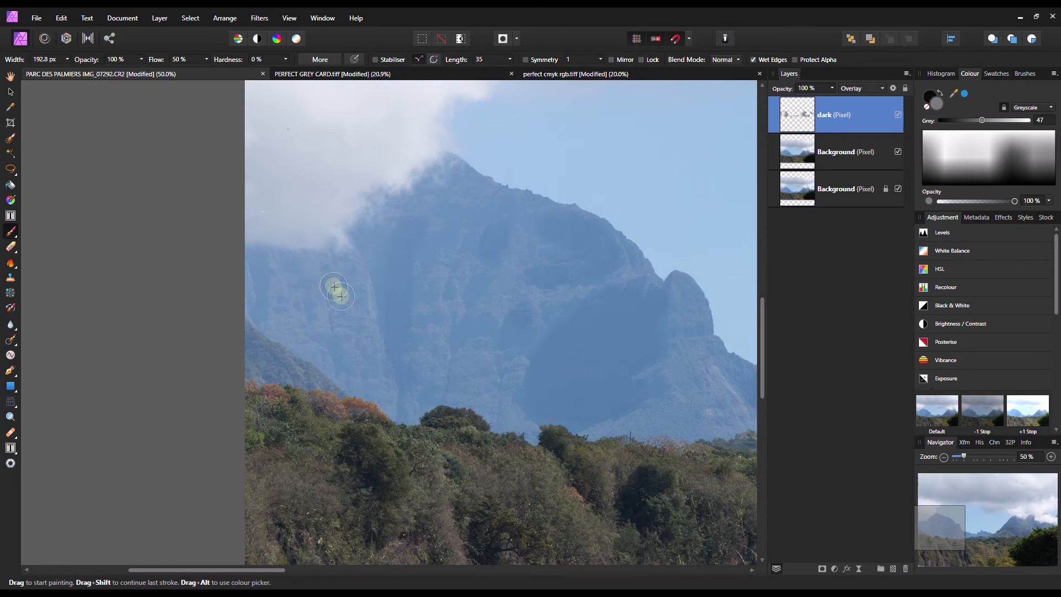
# Step: Darken a patch of the foreground vegetation beneath the mountains with a brush about 180 px wide
pyautogui.click(1007, 545)
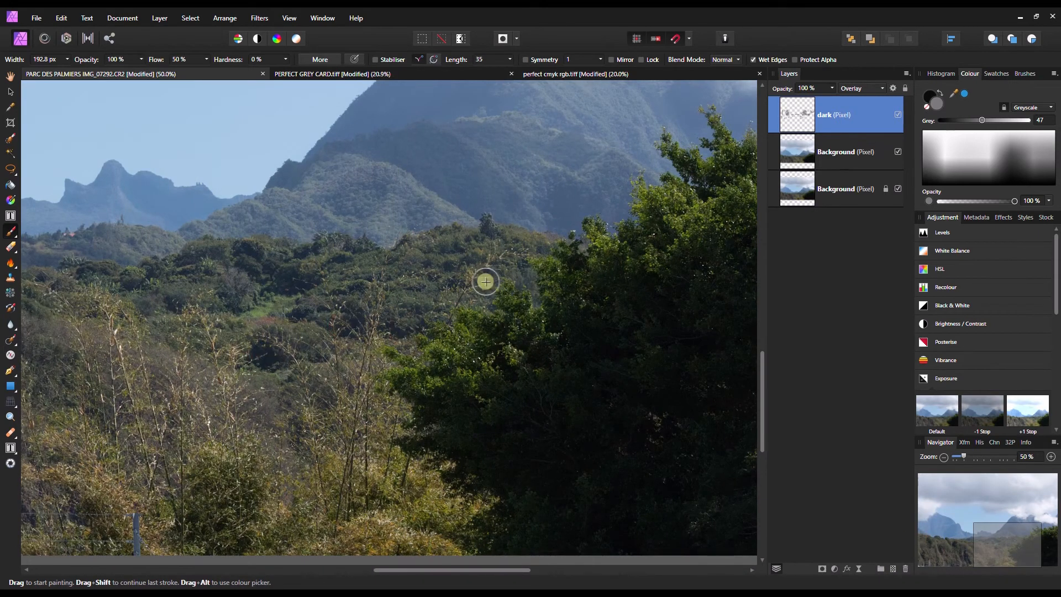
pyautogui.click(979, 522)
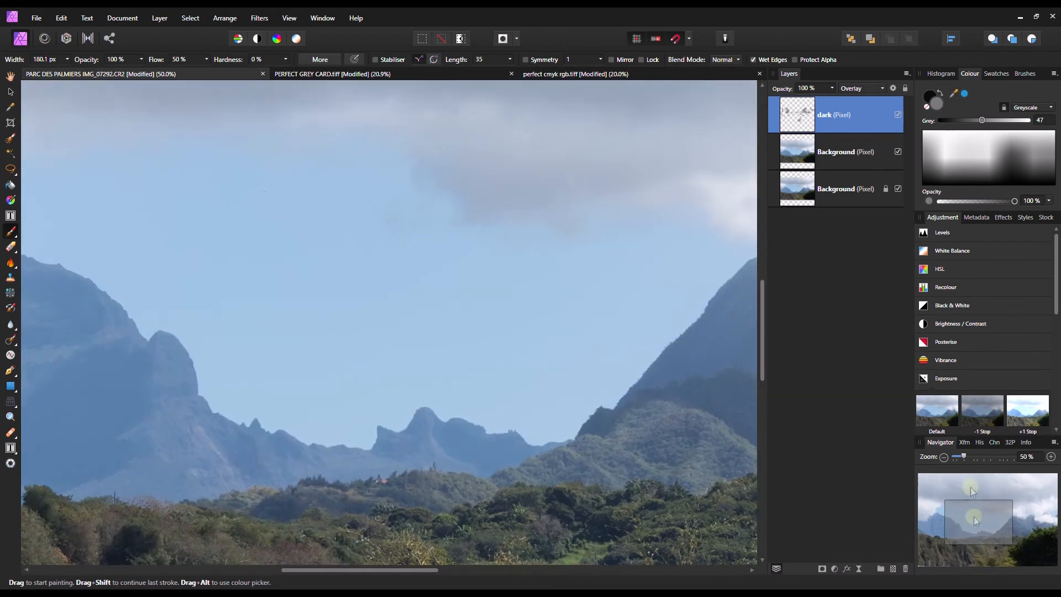
pyautogui.click(940, 456)
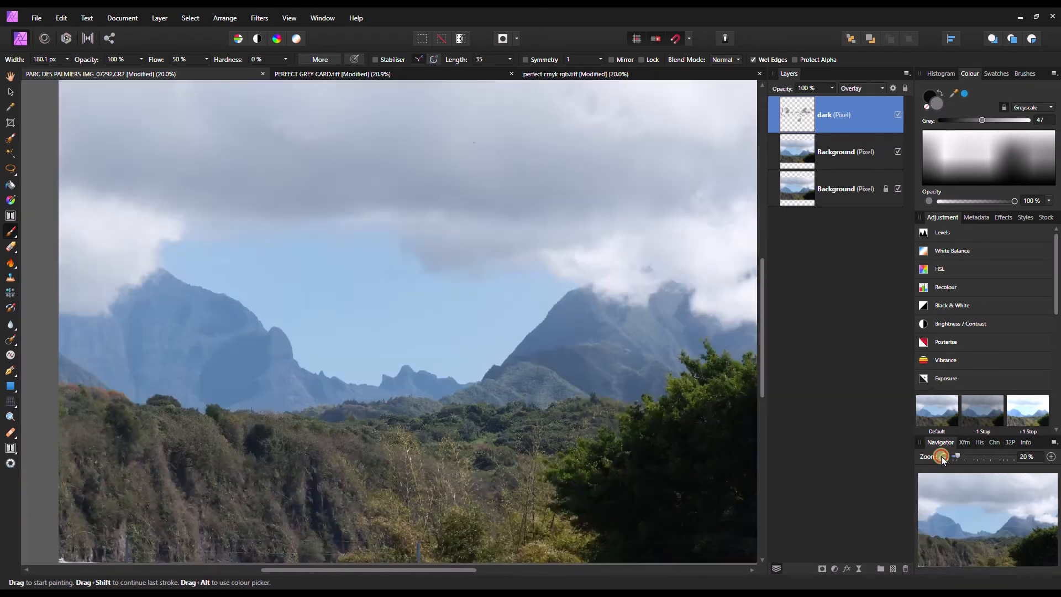
pyautogui.click(941, 456)
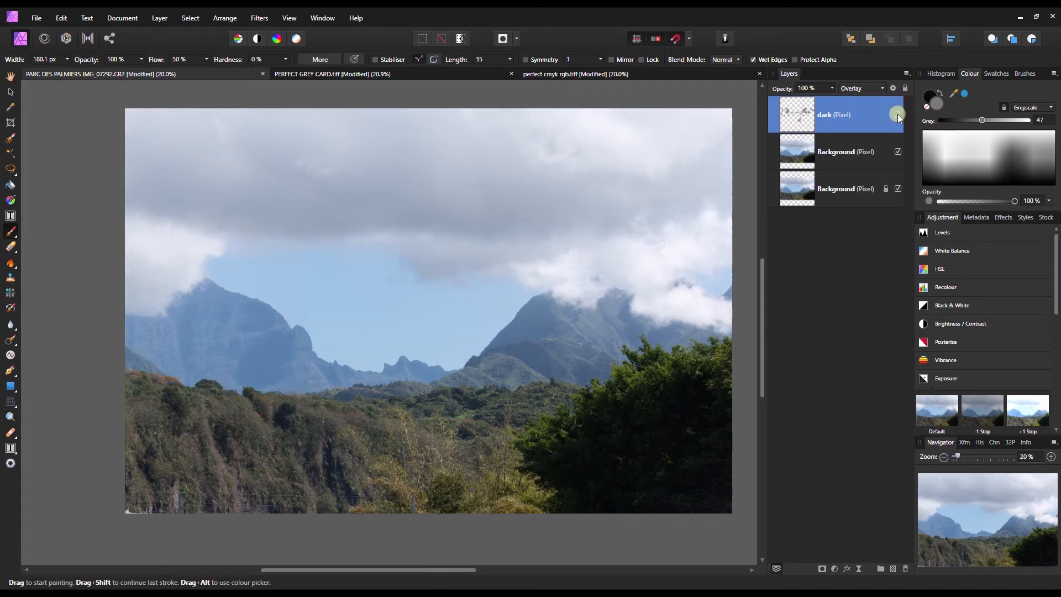
# Step: Add another Overlay pixel layer above the dark layer and name it "bright"
pyautogui.click(893, 569)
pyautogui.doubleClick(828, 114)
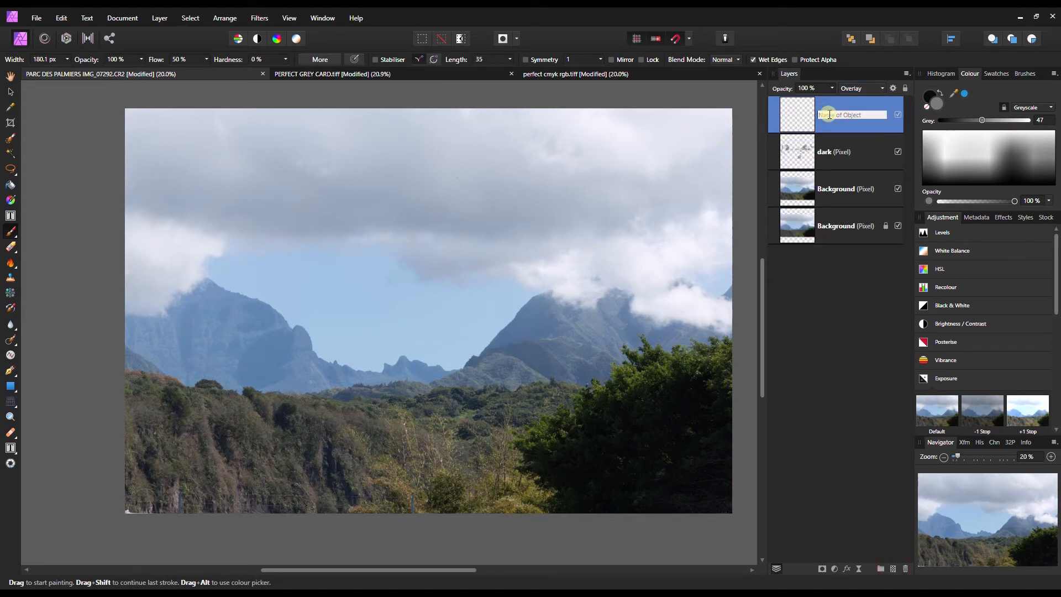
pyautogui.write('bright')
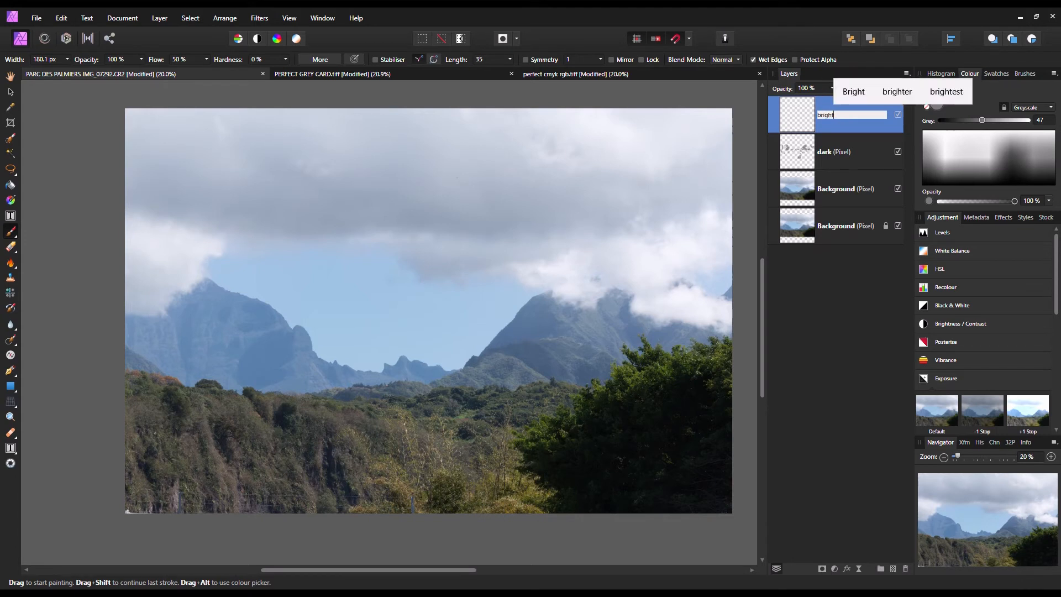
pyautogui.press('Return')
# Step: Set the painting grey to 53 and the brush flow to 38%
pyautogui.moveTo(983, 121); pyautogui.dragTo(989, 123)
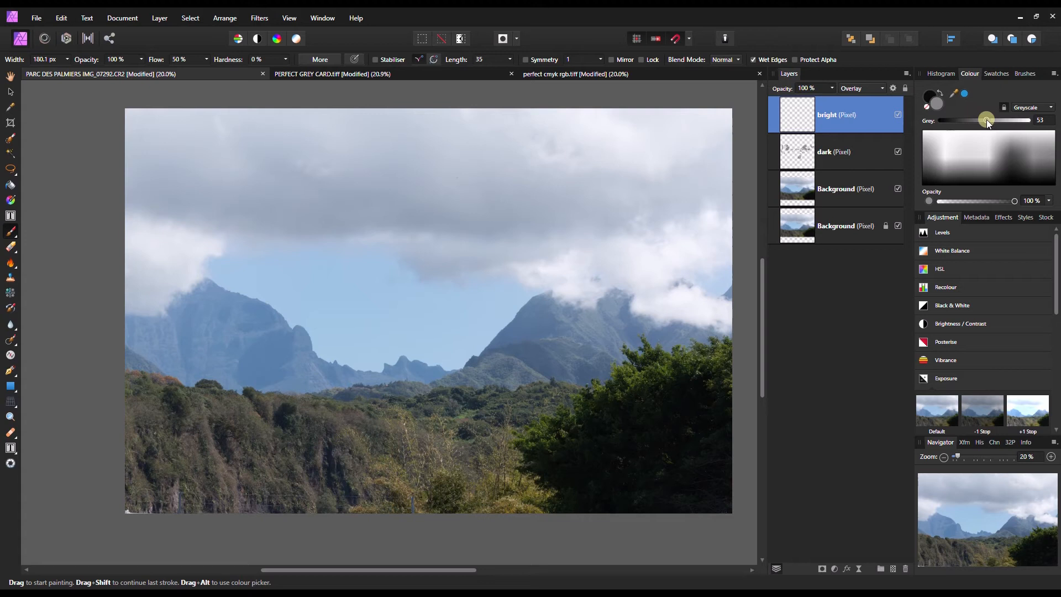
pyautogui.click(207, 59)
pyautogui.click(187, 42)
# Step: Paint over the bright parts of the clouds on the bright layer with a brush about 479 px wide
pyautogui.press(']')
pyautogui.press(']')
pyautogui.press(']')
pyautogui.press(']')
pyautogui.press(']')
pyautogui.press(']')
pyautogui.moveTo(135, 225); pyautogui.dragTo(169, 243)
pyautogui.moveTo(172, 119); pyautogui.dragTo(393, 125)
pyautogui.moveTo(545, 119); pyautogui.dragTo(639, 142)
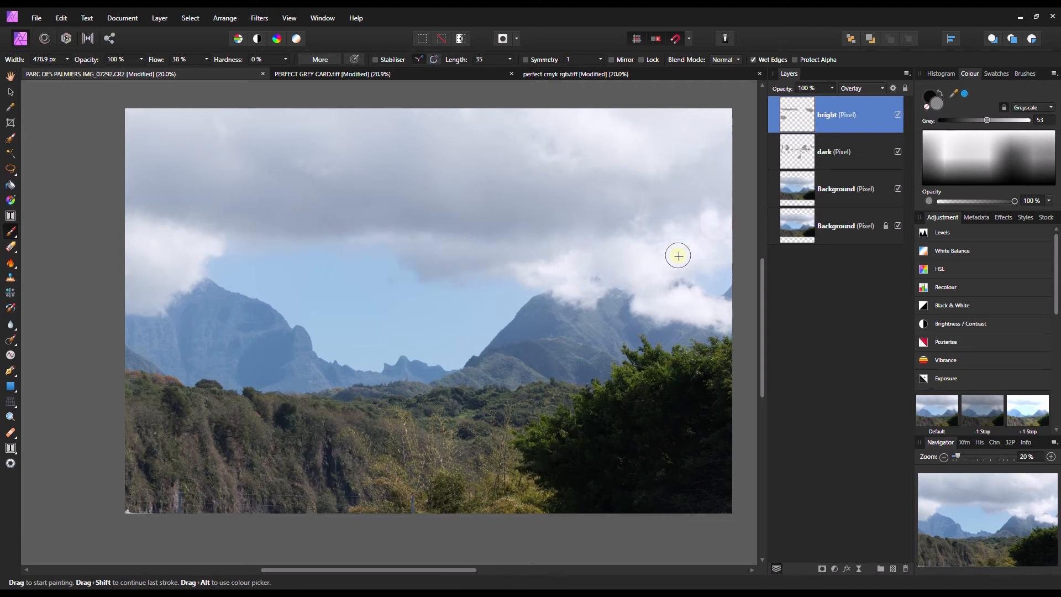
pyautogui.moveTo(653, 267)
pyautogui.mouseDown()
pyautogui.moveTo(625, 255)
pyautogui.moveTo(658, 269)
pyautogui.mouseUp()
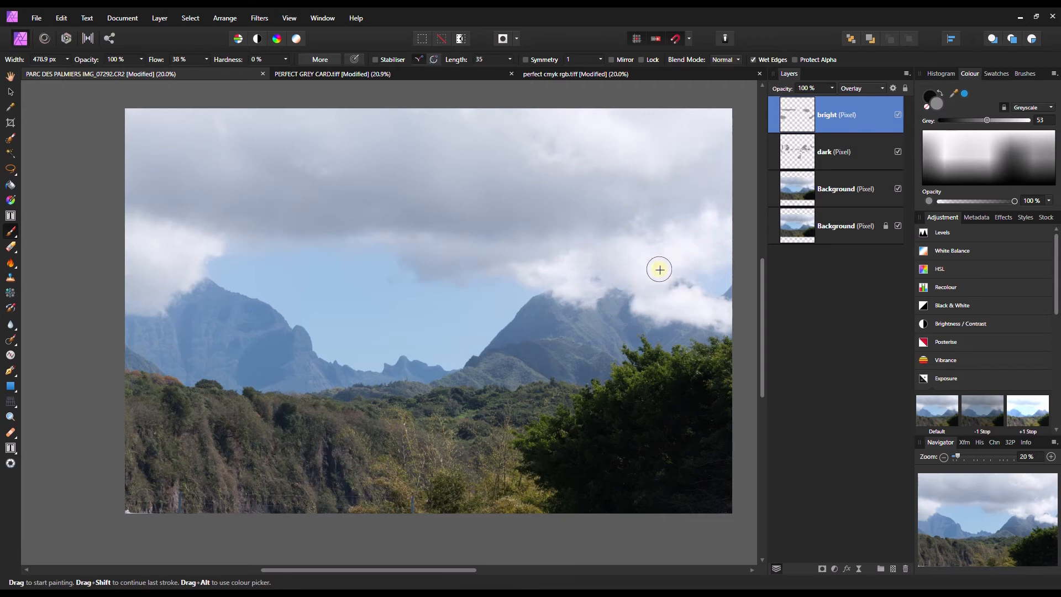
# Step: Brighten the sunlit ridges of the right-hand mountain with a much smaller brush
pyautogui.scroll(4, 652, 339)
pyautogui.press('[')
pyautogui.press('[')
pyautogui.press('[')
pyautogui.press('[')
pyautogui.press('[')
pyautogui.press('[')
pyautogui.press('[')
pyautogui.press('[')
pyautogui.press('[')
pyautogui.press('[')
pyautogui.press('[')
pyautogui.press('[')
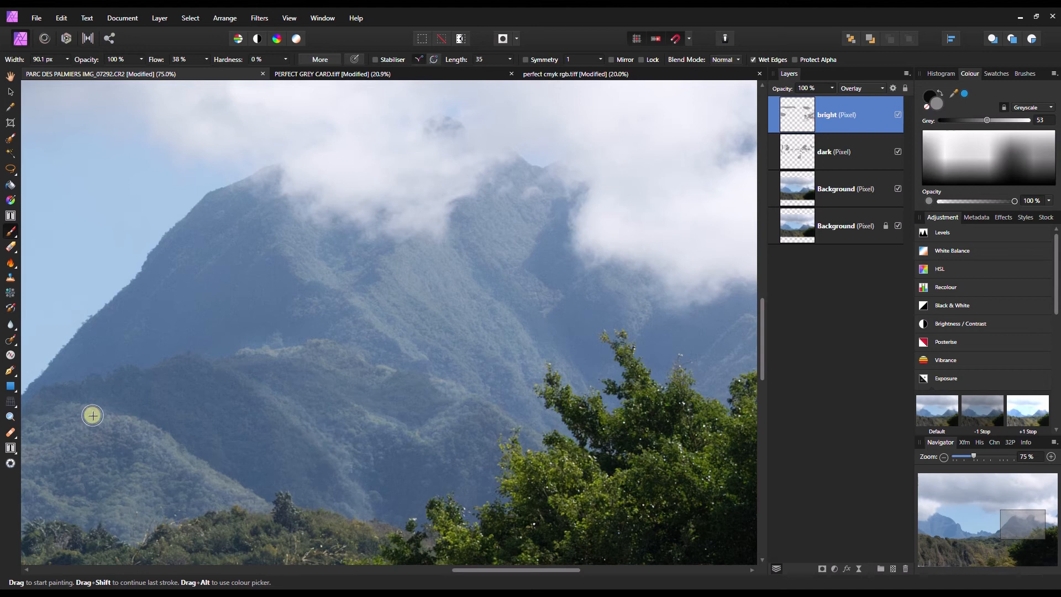
pyautogui.press(']')
pyautogui.press(']')
pyautogui.press(']')
pyautogui.moveTo(417, 257); pyautogui.dragTo(534, 294)
# Step: Brighten the sunlit rock faces of the left-hand mountain with a brush about 137 px wide
pyautogui.moveTo(1046, 524); pyautogui.dragTo(943, 528)
pyautogui.press(']')
pyautogui.moveTo(387, 142)
pyautogui.mouseDown()
pyautogui.moveTo(318, 372)
pyautogui.moveTo(351, 366)
pyautogui.moveTo(606, 224)
pyautogui.moveTo(612, 384)
pyautogui.mouseUp()
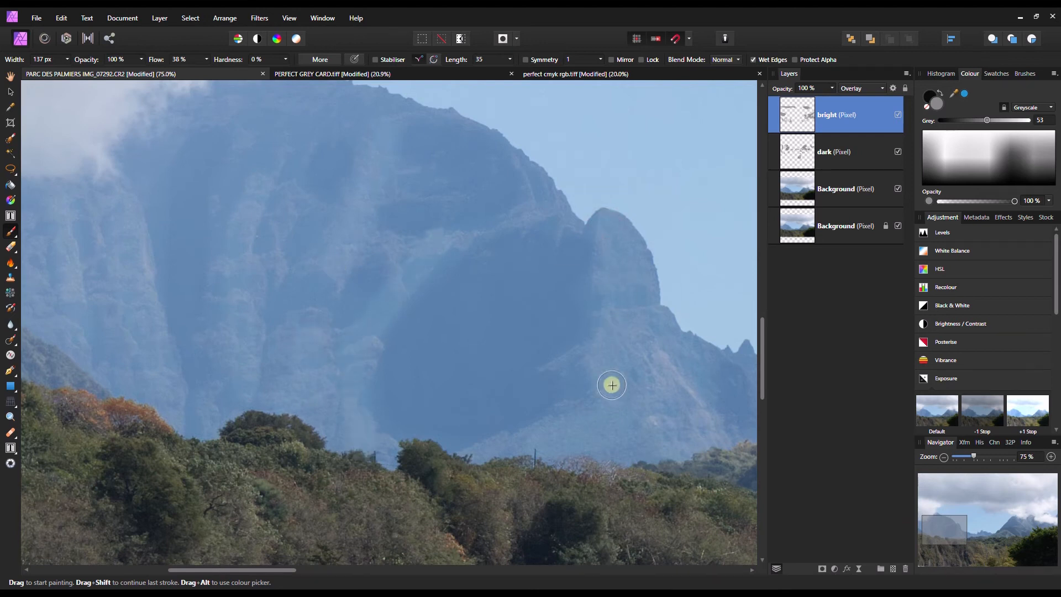
# Step: Brighten the sunlit vegetation on the foreground hillside on the bright layer with a brush about 400 px wide
pyautogui.moveTo(944, 530); pyautogui.dragTo(982, 547)
pyautogui.press(']')
pyautogui.press(']')
pyautogui.press(']')
pyautogui.press(']')
pyautogui.press(']')
pyautogui.press(']')
pyautogui.press(']')
pyautogui.moveTo(272, 433)
pyautogui.mouseDown()
pyautogui.moveTo(460, 514)
pyautogui.moveTo(639, 300)
pyautogui.mouseUp()
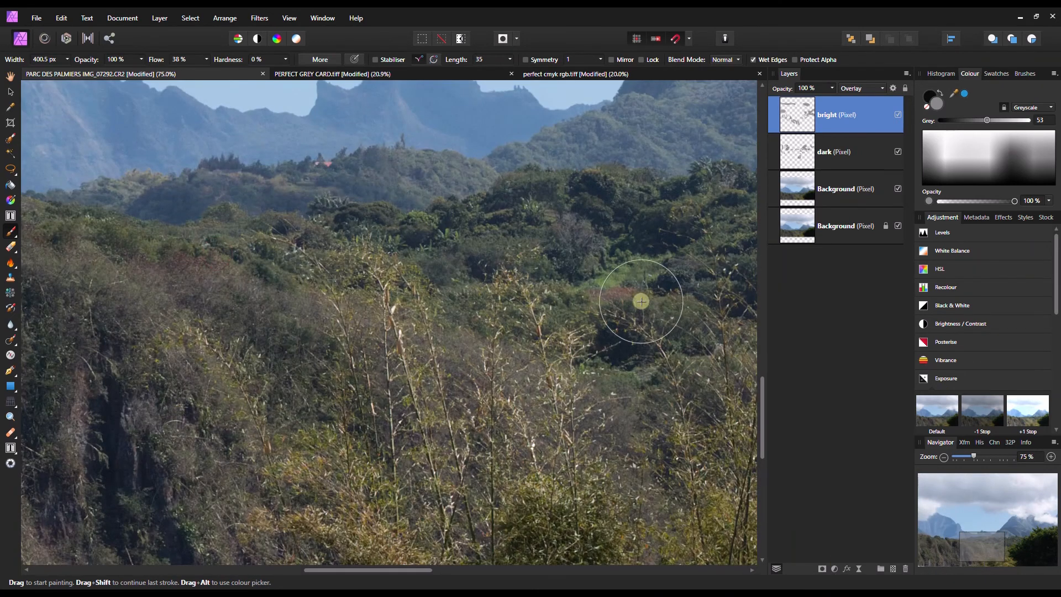
pyautogui.moveTo(998, 534); pyautogui.dragTo(1046, 525)
pyautogui.moveTo(547, 440); pyautogui.dragTo(192, 527)
# Step: Group the bright and dark layers together and name the group "dark and bright"
pyautogui.moveTo(1046, 525)
pyautogui.mouseDown()
pyautogui.moveTo(1052, 541)
pyautogui.moveTo(971, 521)
pyautogui.moveTo(996, 512)
pyautogui.moveTo(983, 516)
pyautogui.mouseUp()
pyautogui.click(944, 457)
pyautogui.click(944, 457)
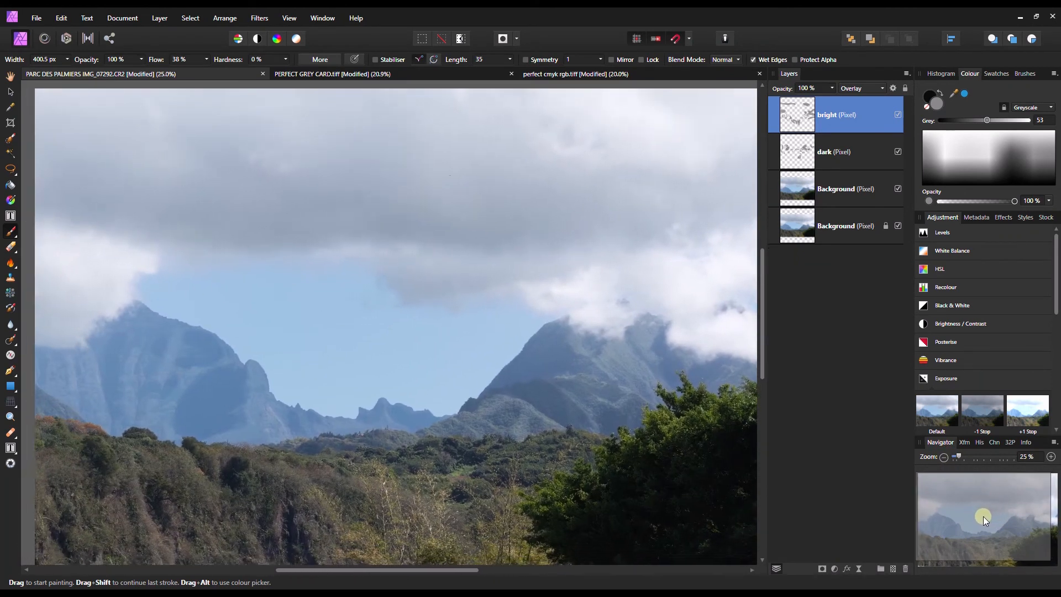
pyautogui.click(943, 457)
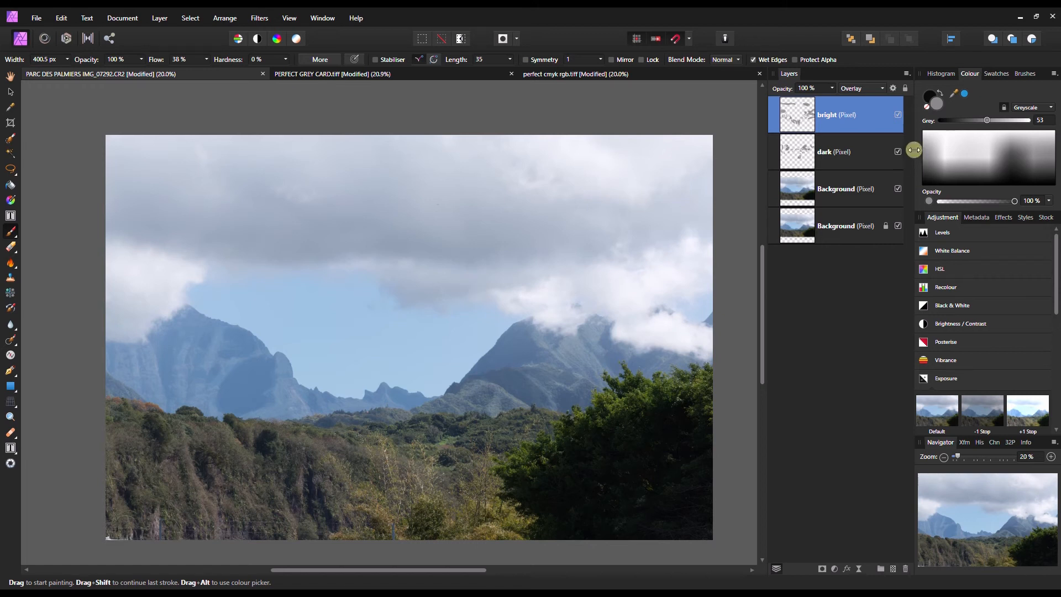
pyautogui.click(898, 114)
pyautogui.keyDown('ctrl'); pyautogui.click(808, 149); pyautogui.keyUp('ctrl')
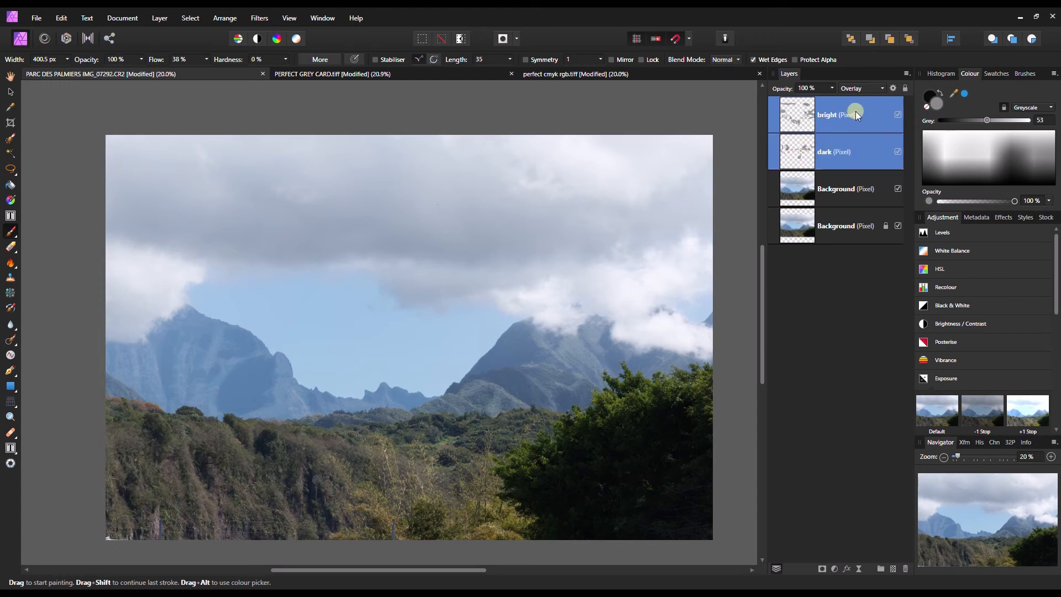
pyautogui.hotkey('ctrl', 'g')
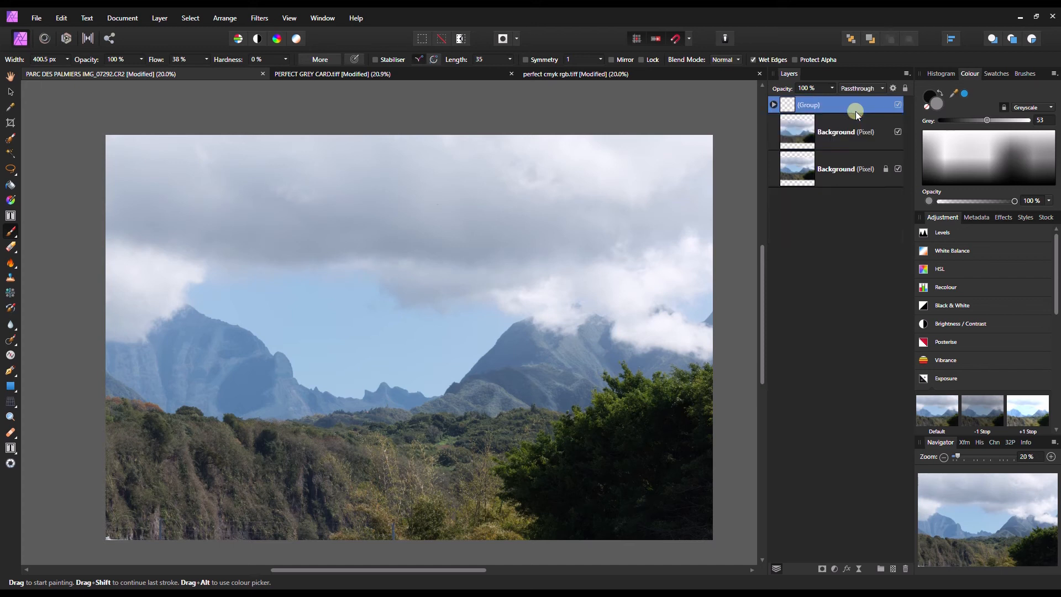
pyautogui.doubleClick(810, 106)
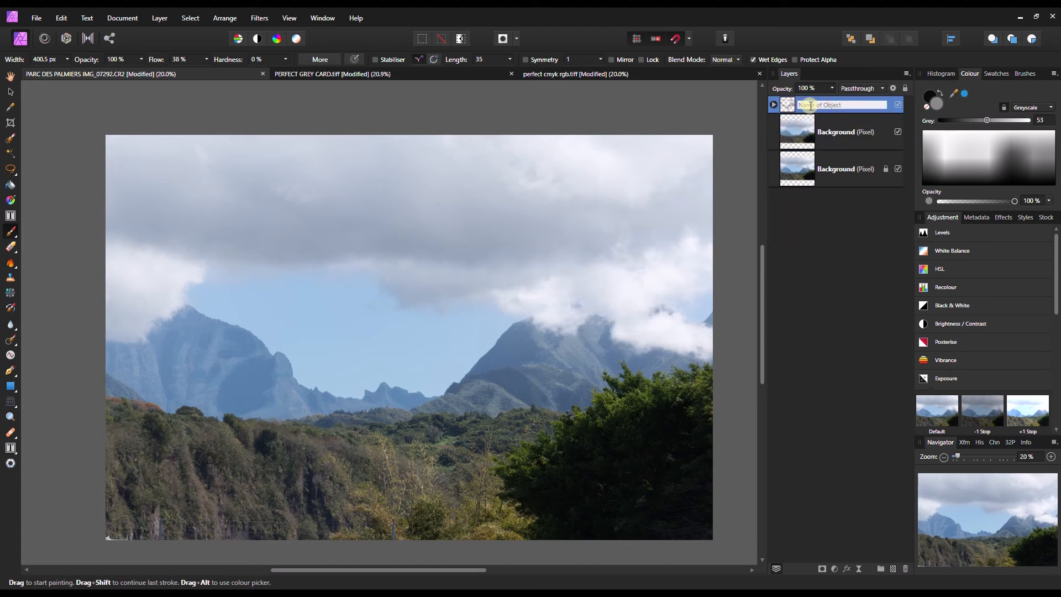
pyautogui.write('dark and bright')
pyautogui.click(809, 106)
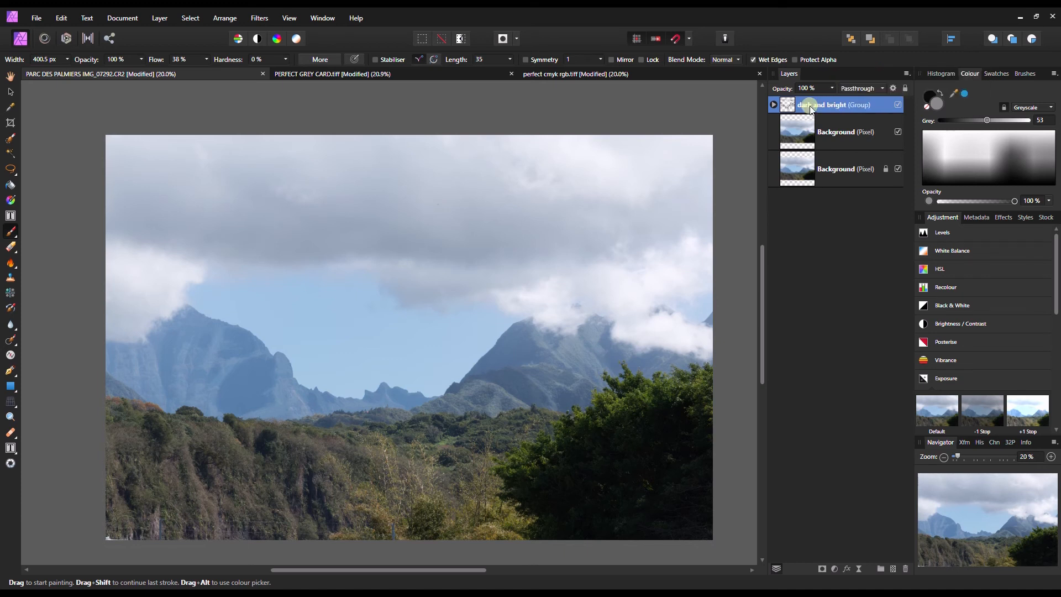
# Step: Extend the layer group's name to "dark and bright mountain"
pyautogui.doubleClick(848, 106)
pyautogui.click(852, 107)
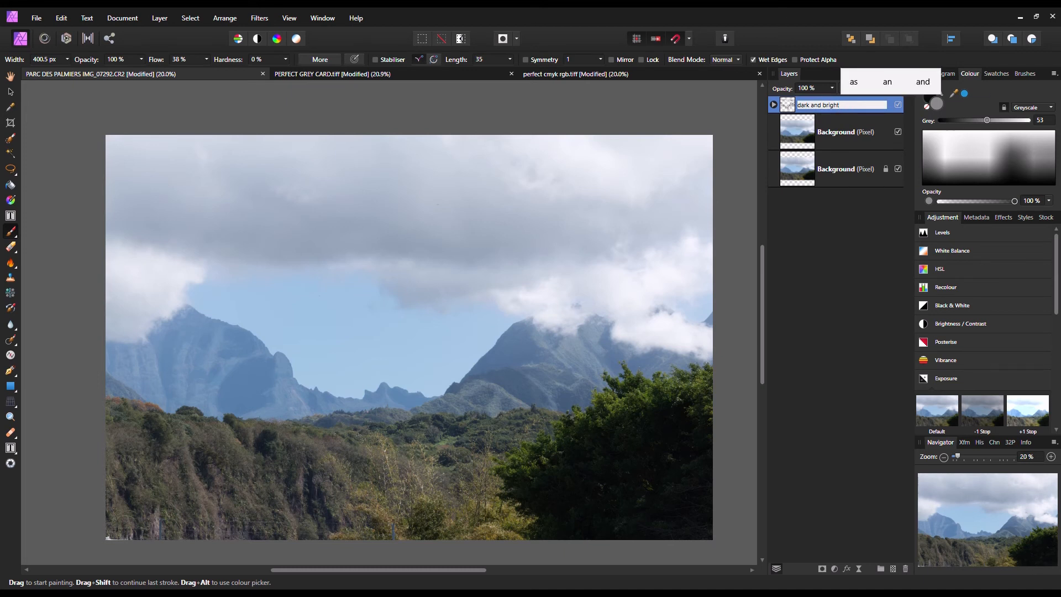
pyautogui.write('moun')
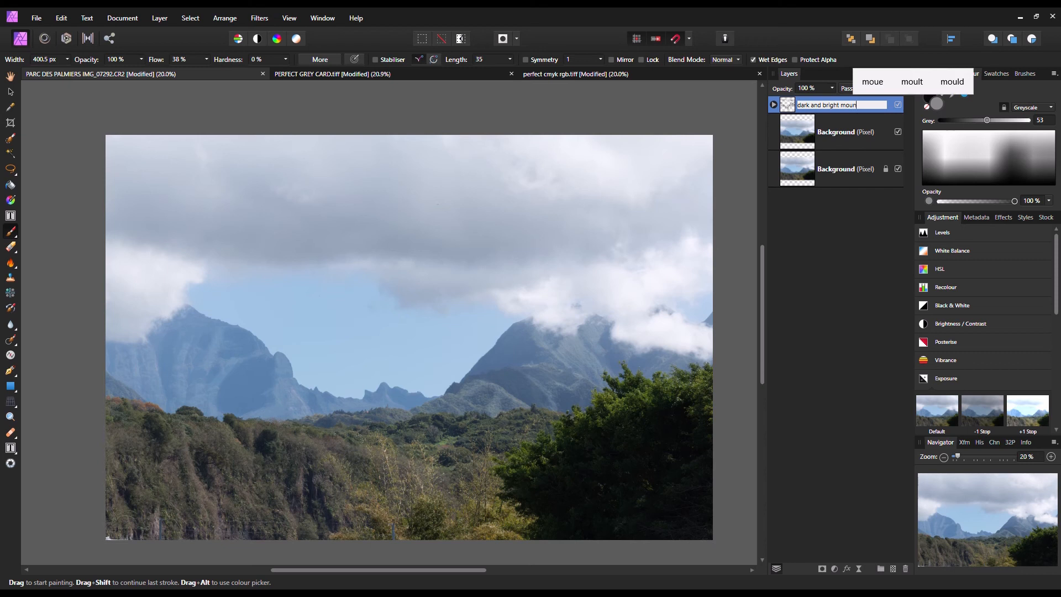
pyautogui.write('tain')
pyautogui.press('Return')
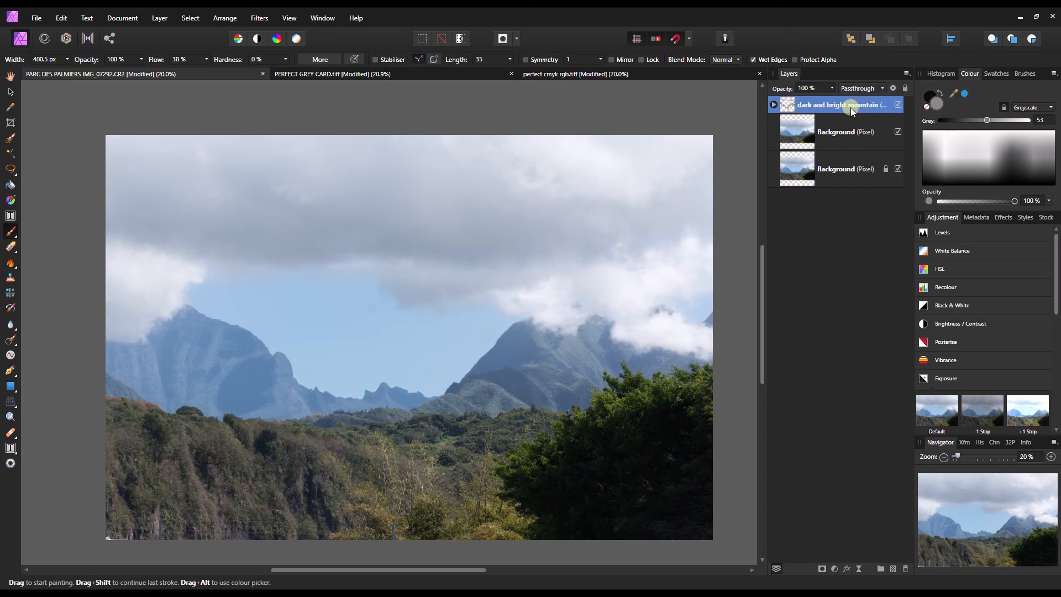